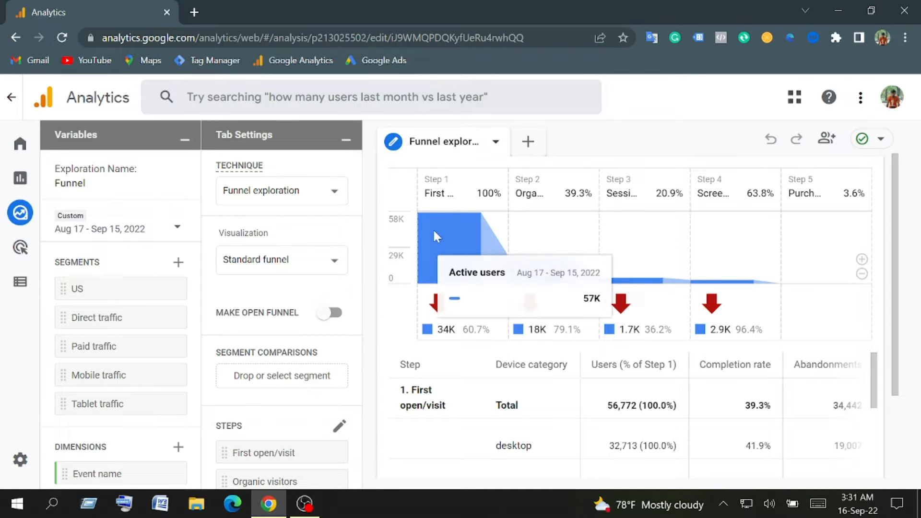
- Remove all five existing steps from the funnel exploration, from First open/visit through Purchase
left_click_drag(358, 204, 339, 278)
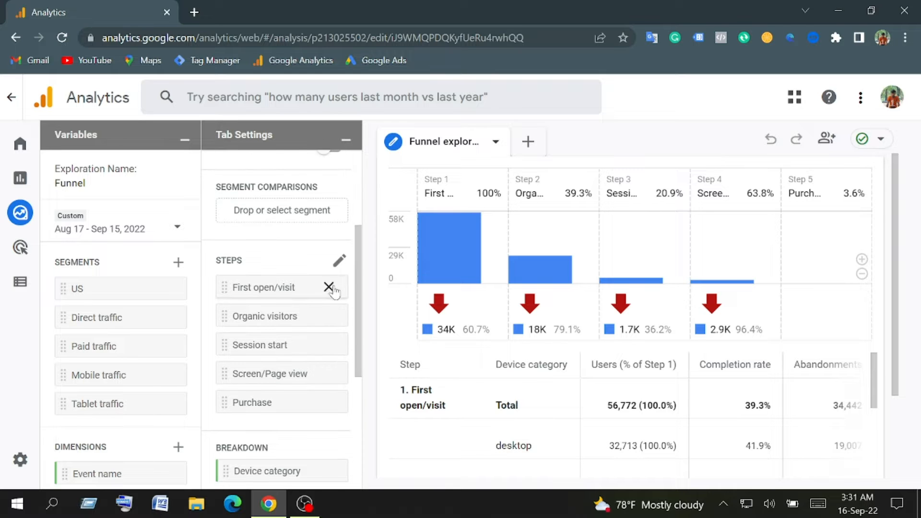
left_click(328, 287)
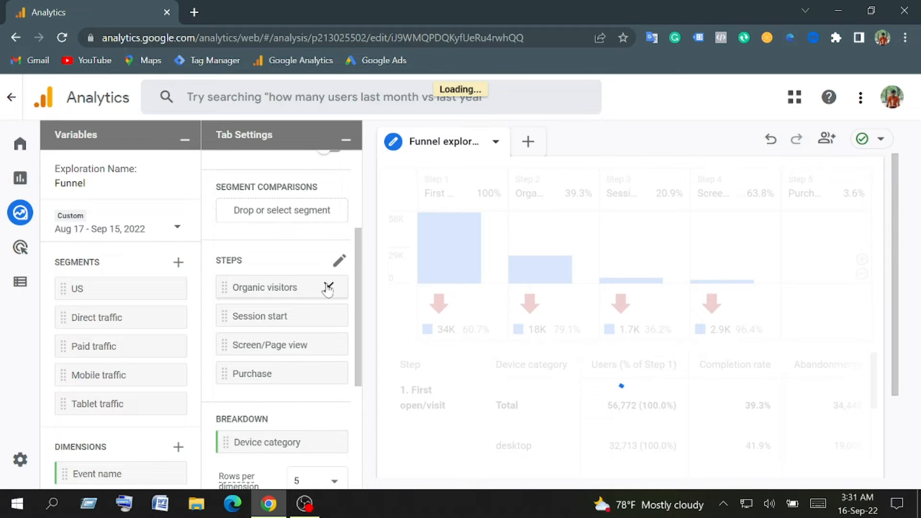
left_click(328, 287)
left_click(327, 285)
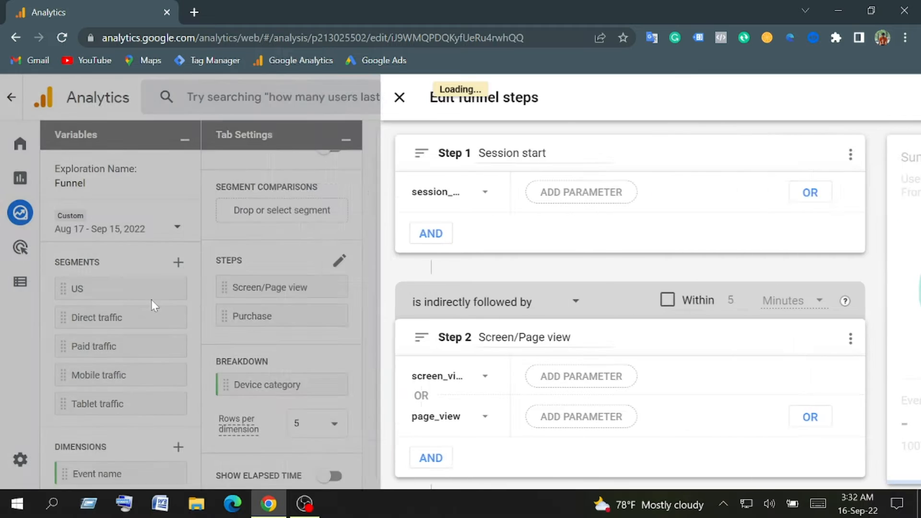
left_click(151, 300)
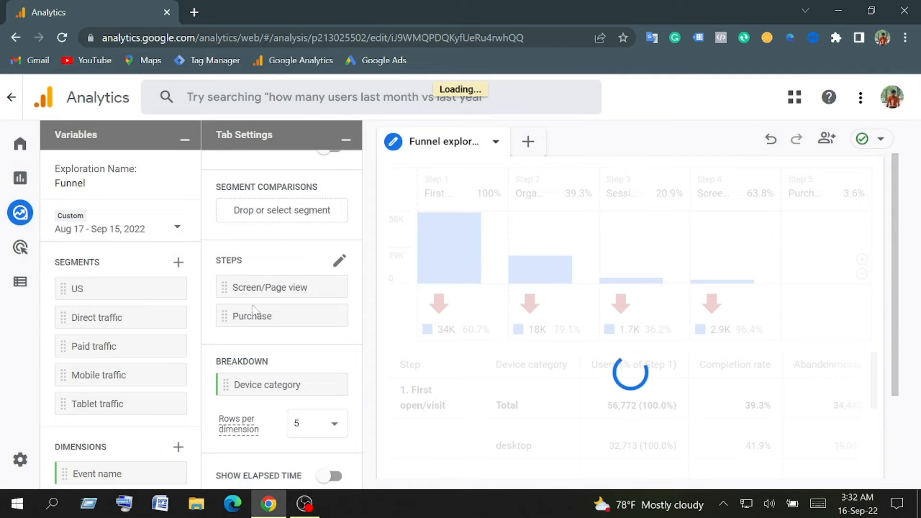
left_click(328, 287)
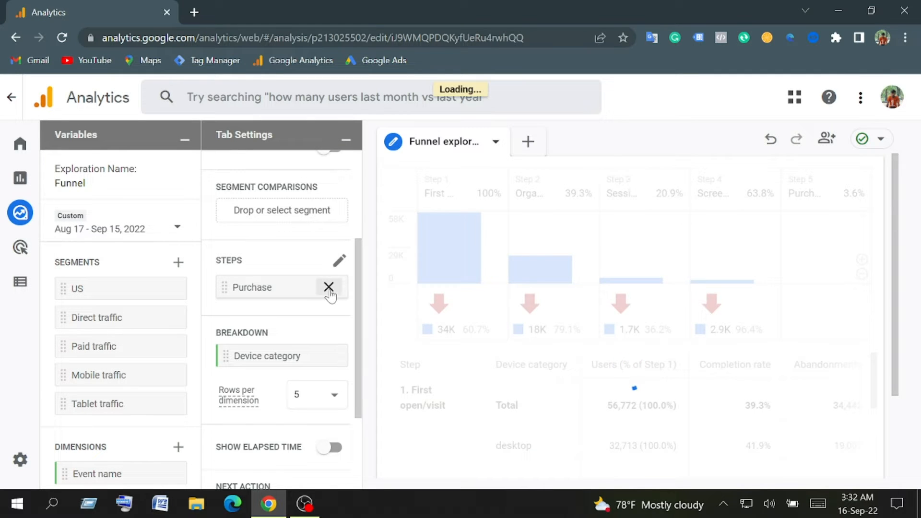
left_click(328, 287)
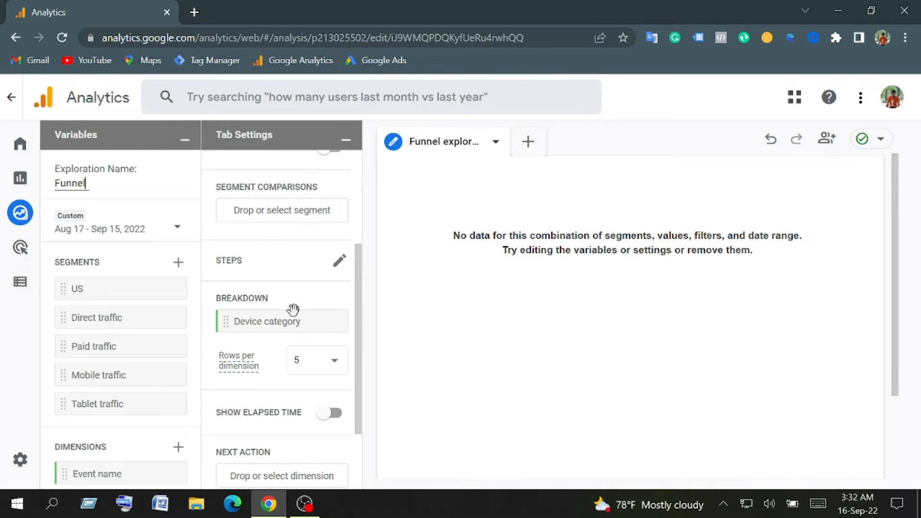
- Open the funnel steps for editing and name the first step "view item"
left_click(340, 263)
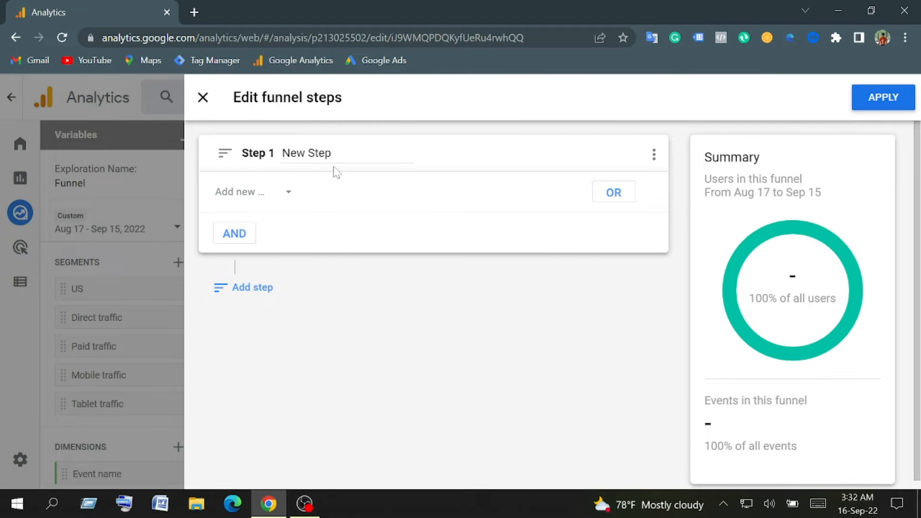
left_click(318, 153)
key("BackSpace")
key("BackSpace")
key("BackSpace")
key("BackSpace")
key("BackSpace")
key("BackSpace")
key("BackSpace")
type("v")
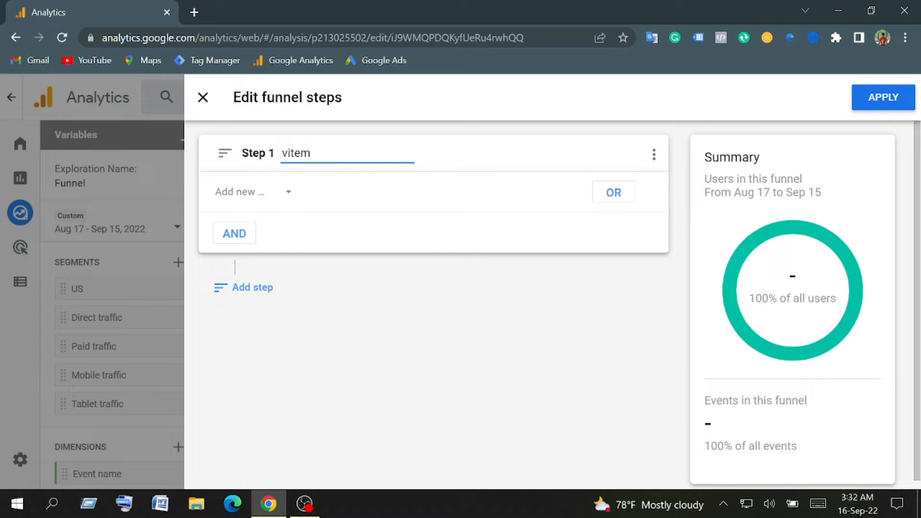
type("itew")
key("BackSpace")
key("BackSpace")
- Set the view_item event as the only condition of the first funnel step
left_click(230, 238)
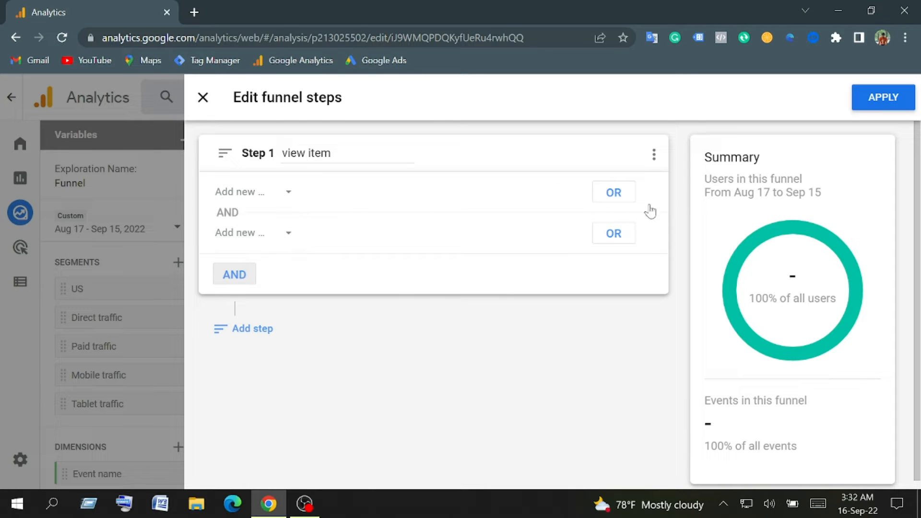
left_click(654, 234)
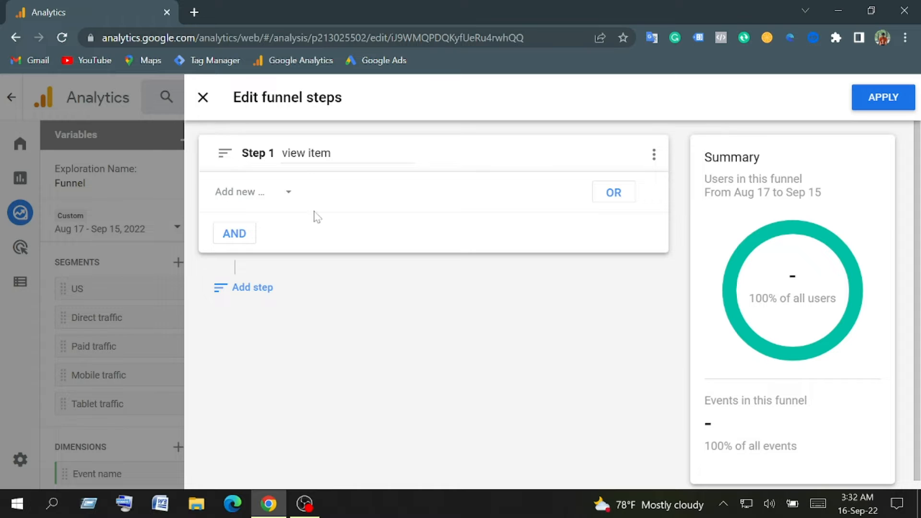
left_click(248, 194)
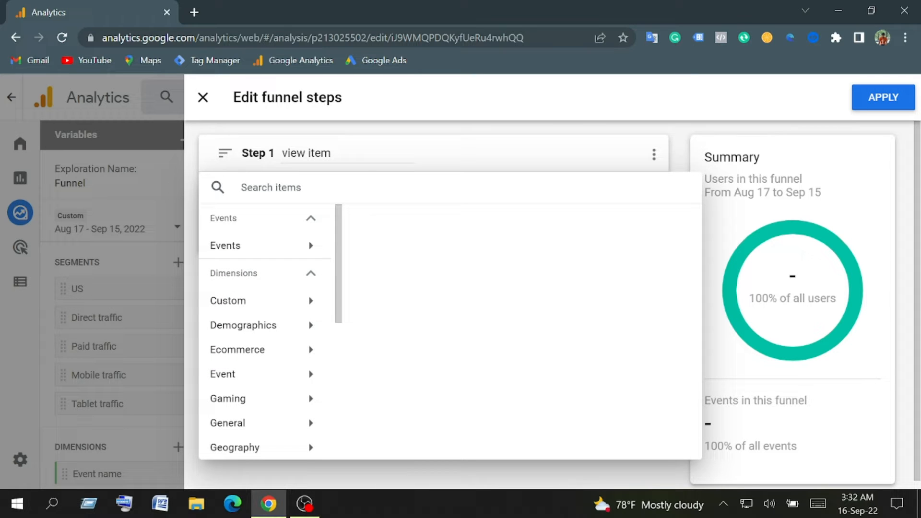
type("view")
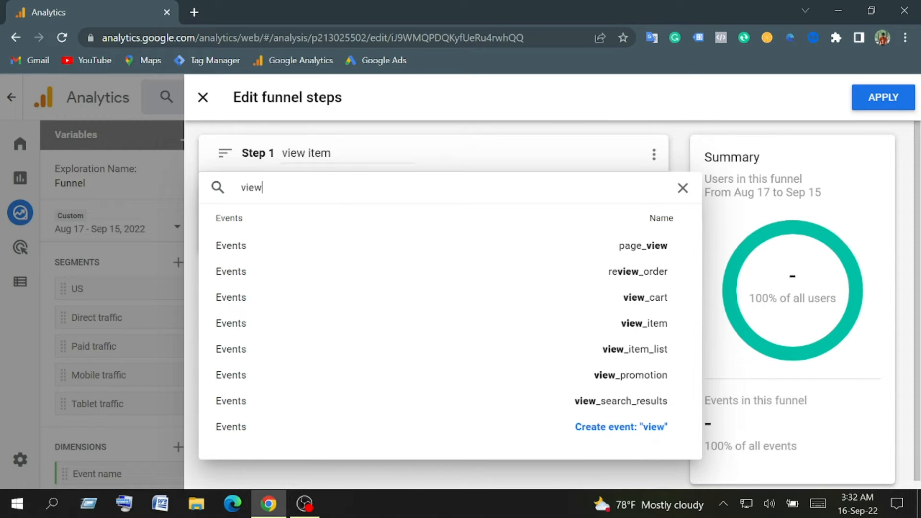
left_click(649, 327)
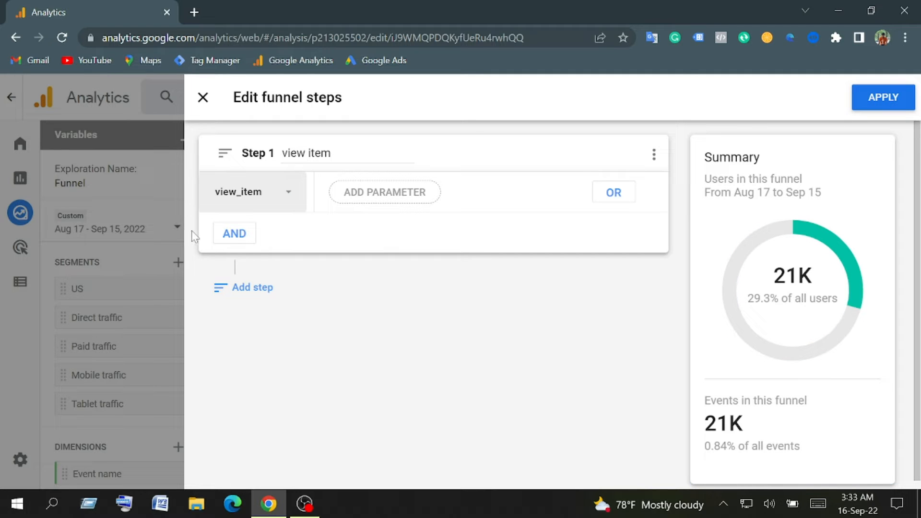
- Add a second funnel step and name it "add to cart"
left_click(247, 288)
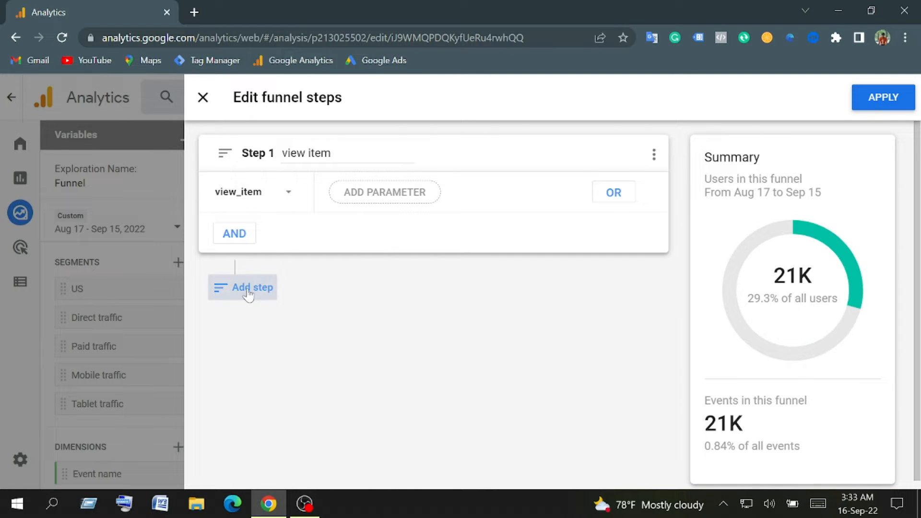
left_click(344, 337)
key("BackSpace")
key("BackSpace")
key("BackSpace")
key("BackSpace")
key("BackSpace")
key("BackSpace")
key("BackSpace")
key("BackSpace")
key("BackSpace")
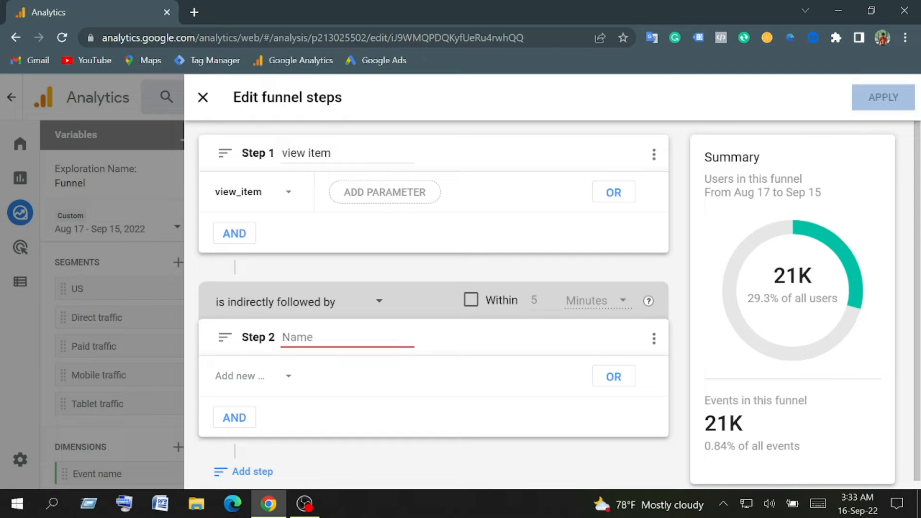
type("add")
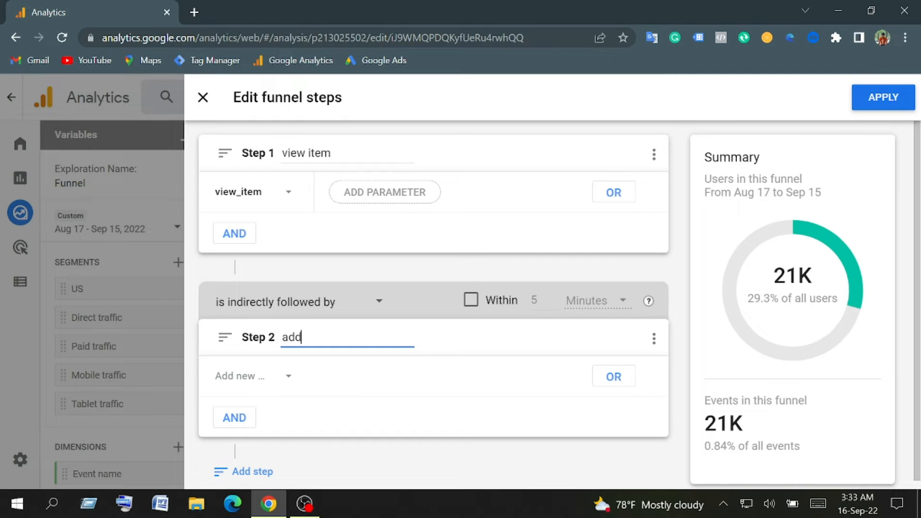
type(" to cart")
- Set the add_to_cart event as the condition of the second funnel step
left_click(240, 378)
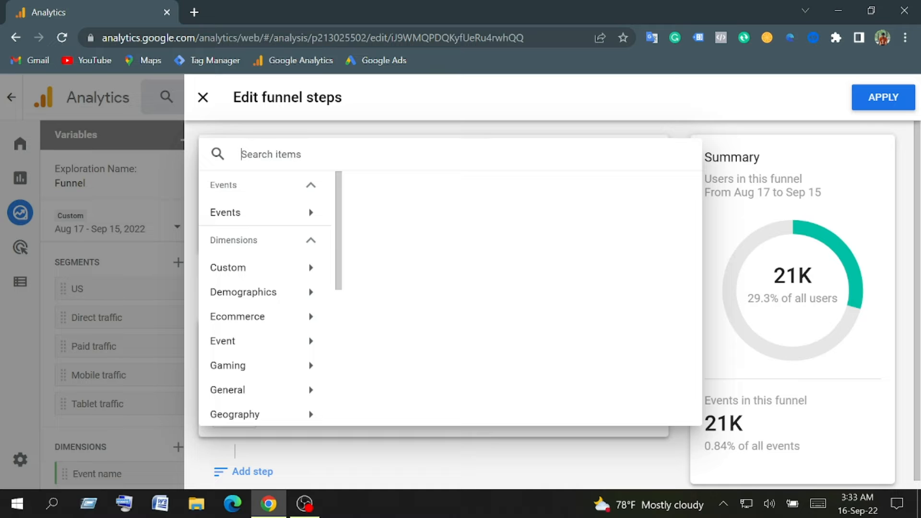
type("add")
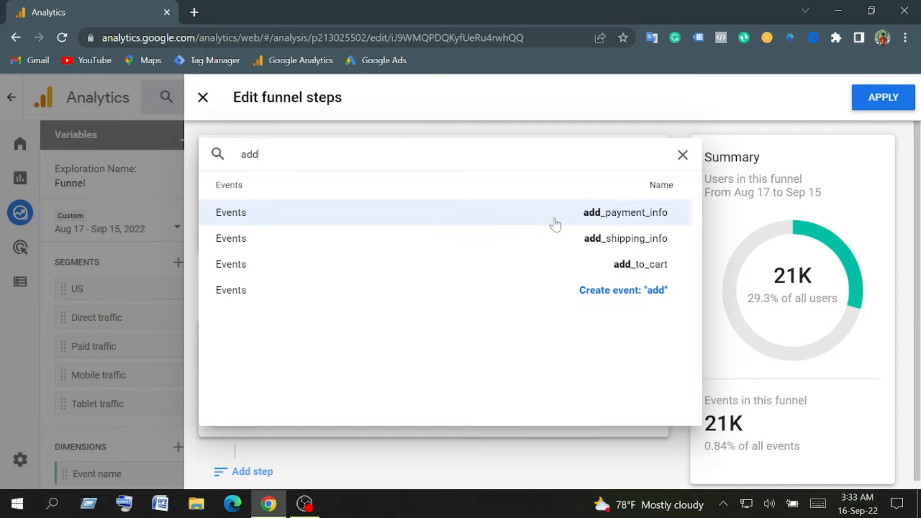
left_click(649, 271)
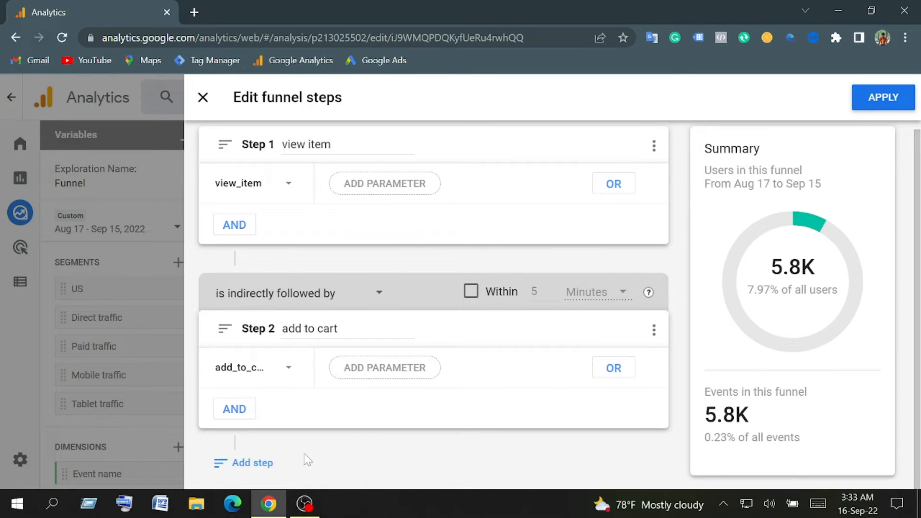
- Add a third funnel step and name it "begin checkout"
left_click(242, 456)
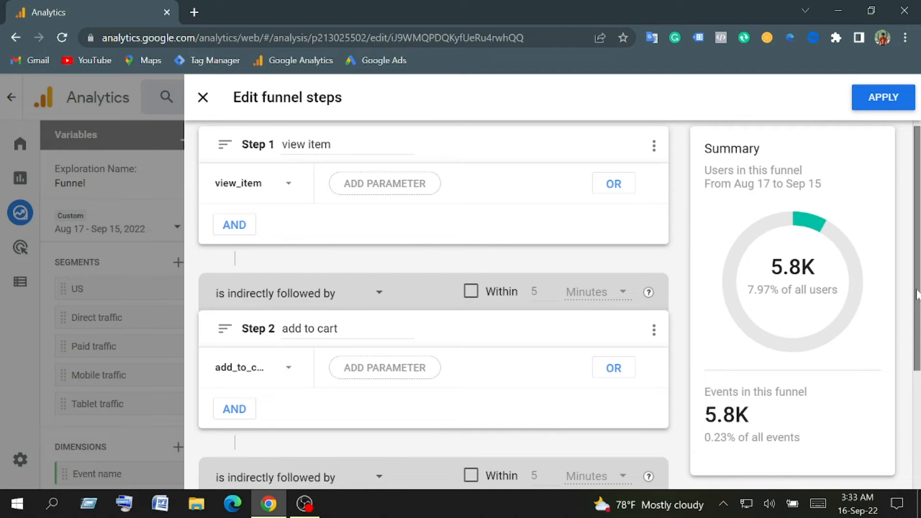
left_click_drag(916, 294, 914, 422)
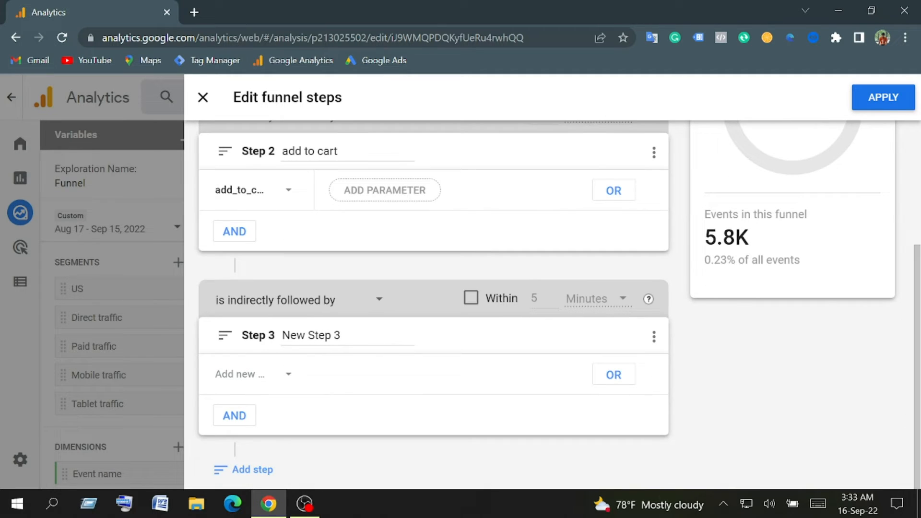
left_click(341, 335)
key("BackSpace")
key("BackSpace")
key("BackSpace")
key("BackSpace")
key("BackSpace")
key("BackSpace")
key("BackSpace")
key("BackSpace")
key("BackSpace")
type("begin checkout")
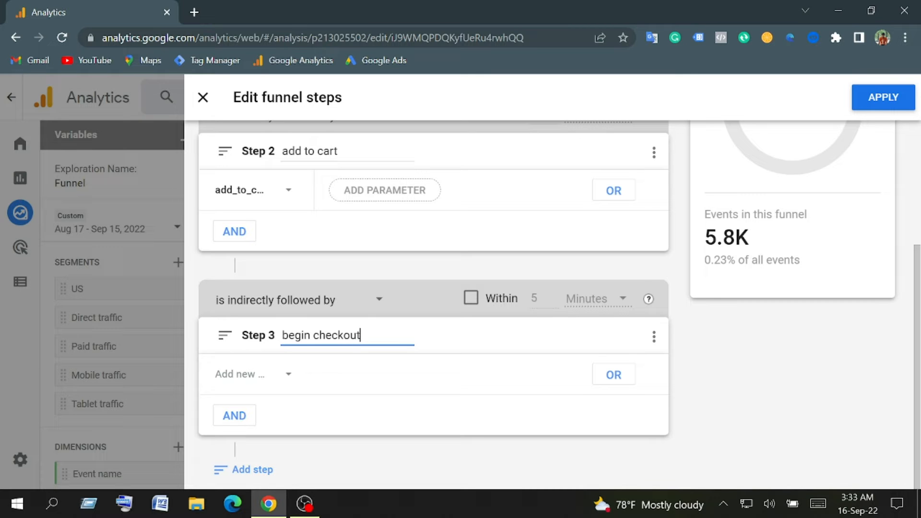
- Set the begin_checkout event as the condition of the third funnel step
left_click(227, 373)
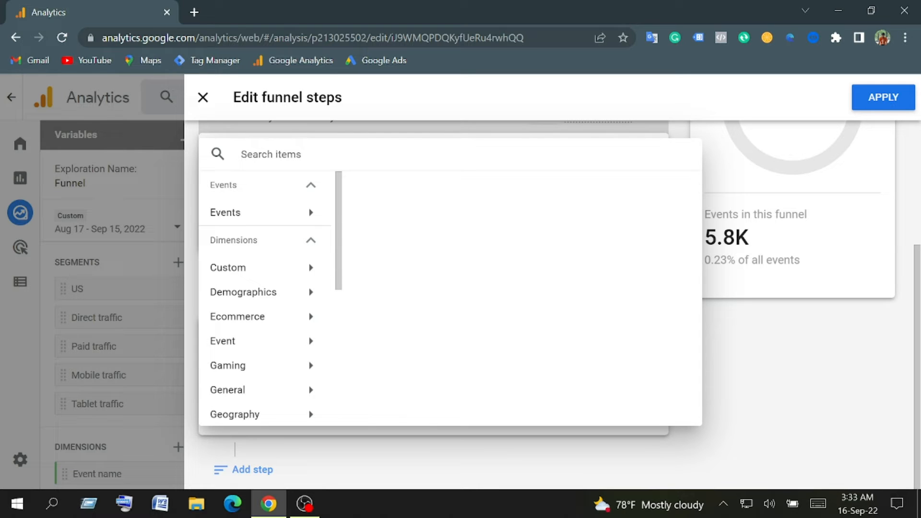
type("begi")
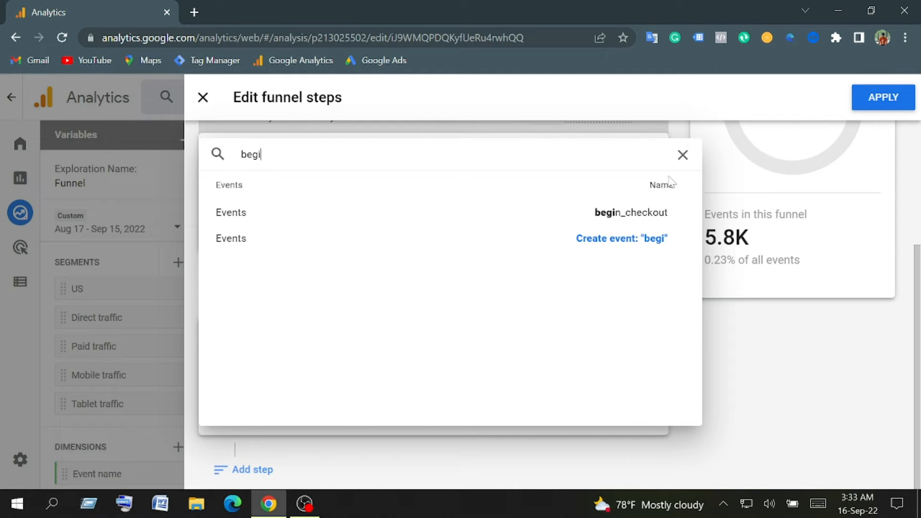
left_click(628, 214)
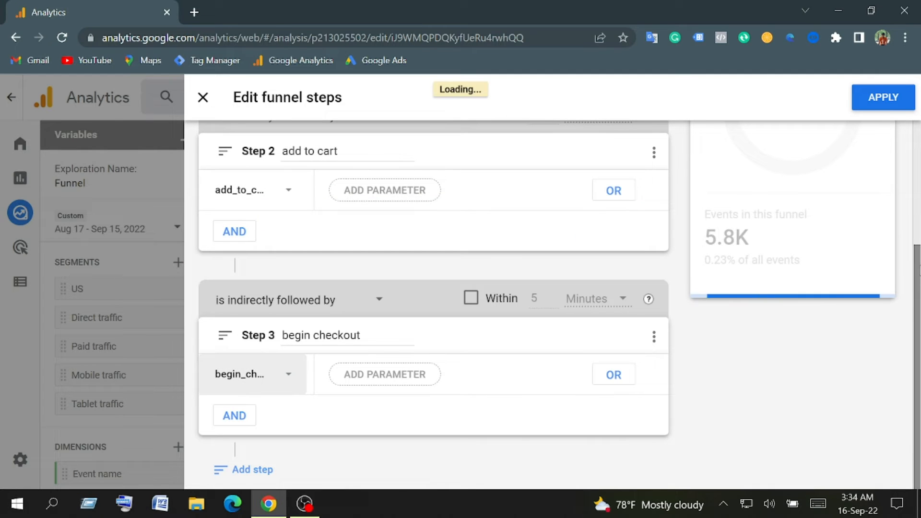
- Add a fourth funnel step and name it "purchases", correcting the spelling of the name
left_click(238, 472)
scroll(916, 267, "down", 3)
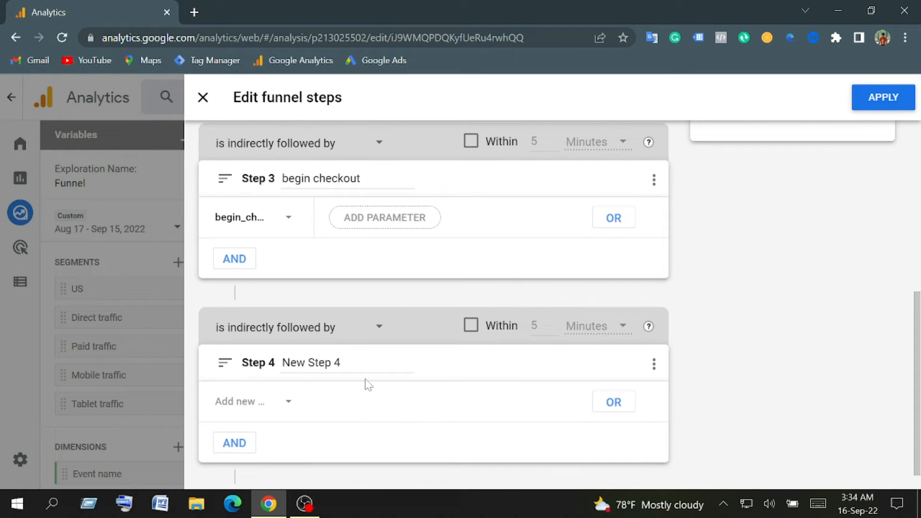
left_click(342, 363)
key("BackSpace")
key("BackSpace")
key("BackSpace")
key("BackSpace")
key("BackSpace")
key("BackSpace")
key("BackSpace")
key("BackSpace")
key("BackSpace")
type("purchsese")
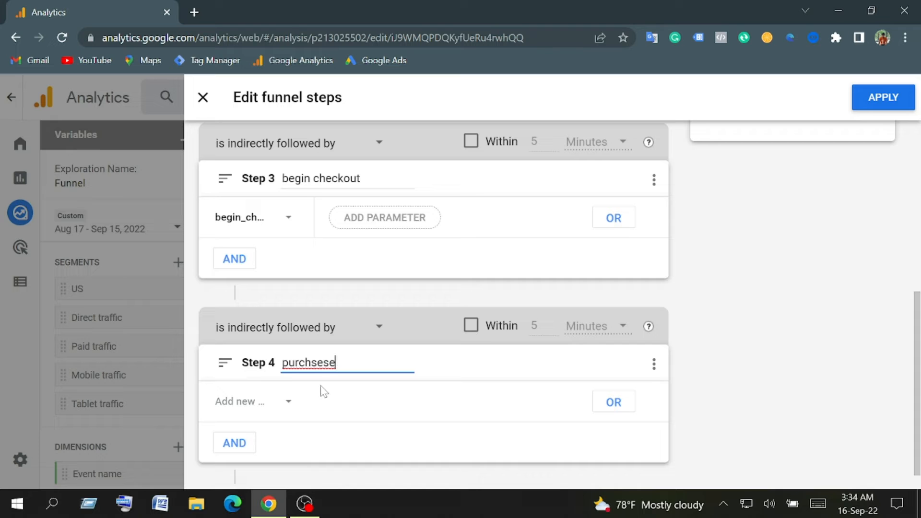
right_click(315, 365)
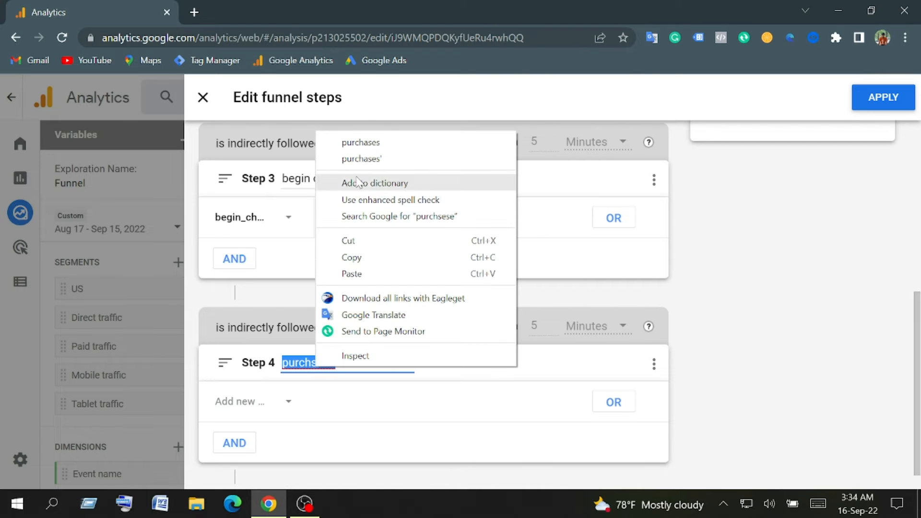
left_click(367, 143)
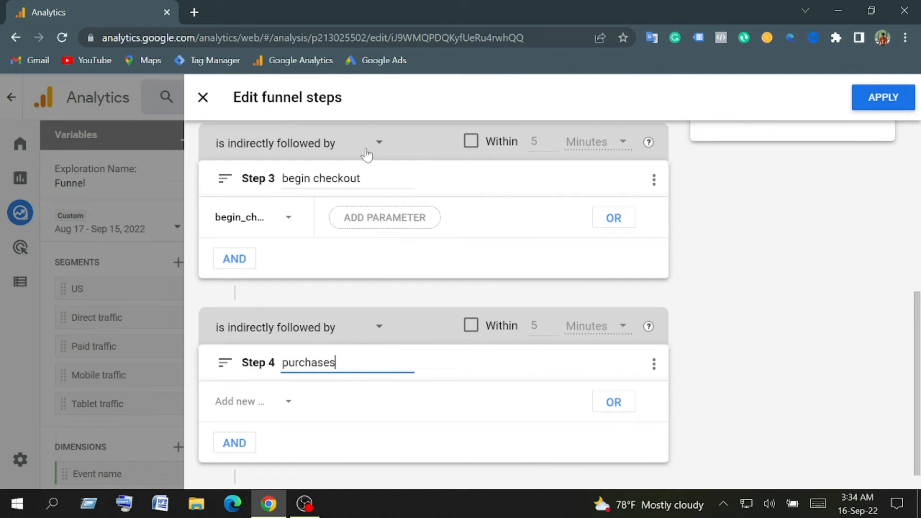
- Set the purchase event as the condition of the fourth funnel step
left_click(244, 402)
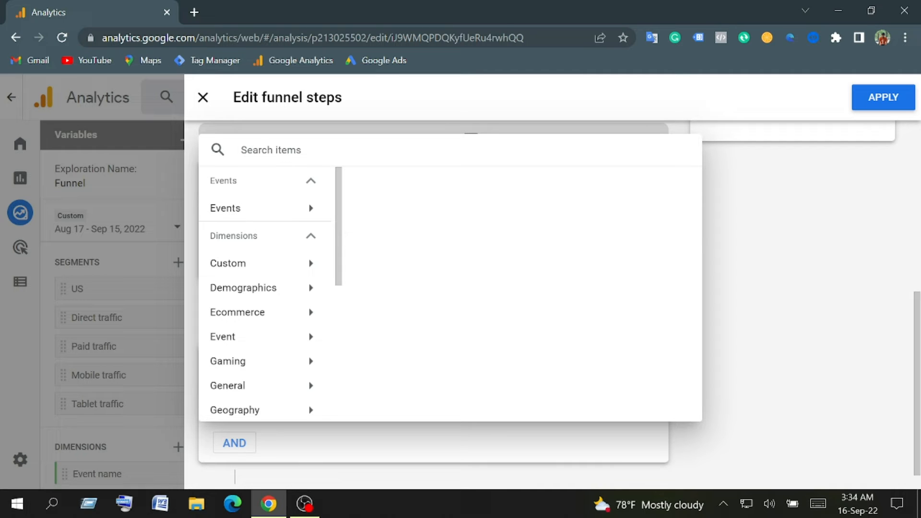
type("purch")
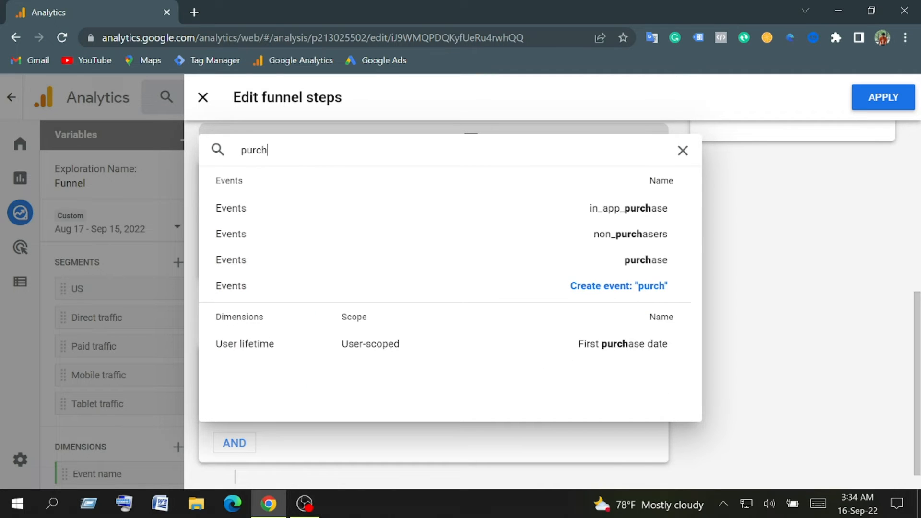
type("ases")
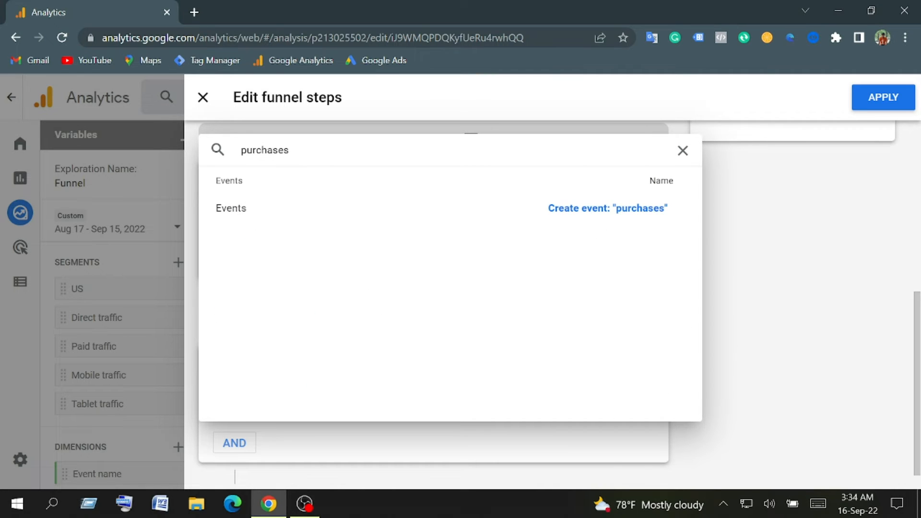
key("BackSpace")
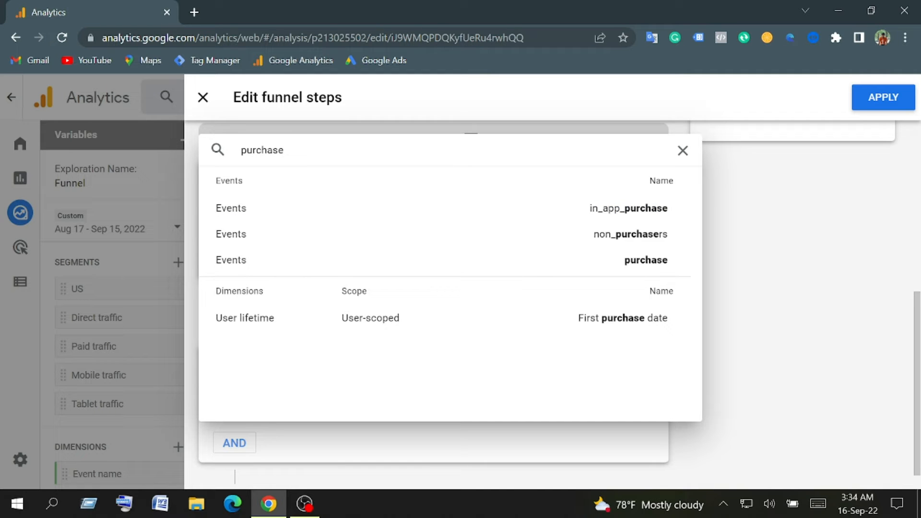
left_click(660, 265)
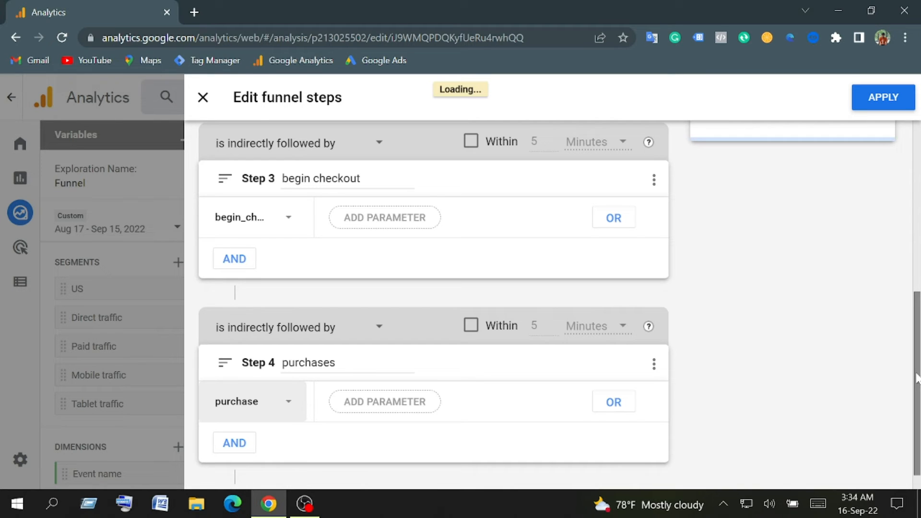
left_click_drag(916, 374, 919, 287)
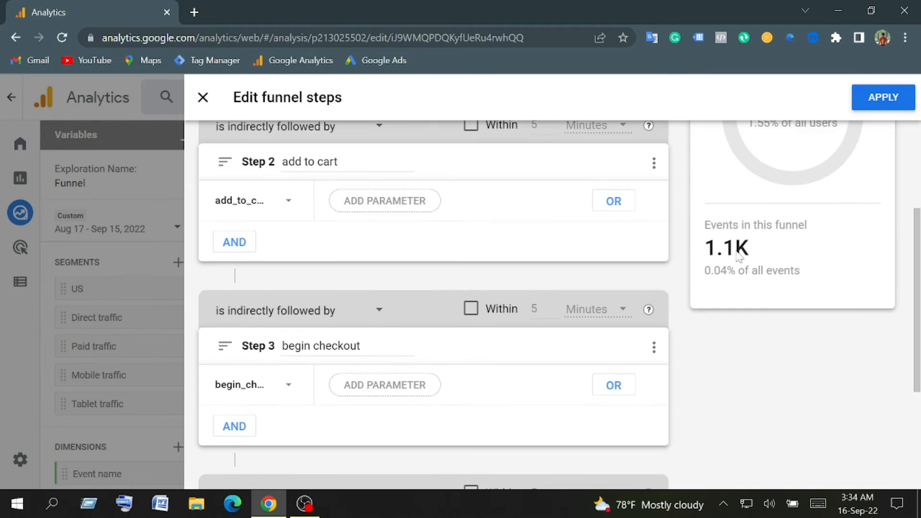
- Apply the four funnel steps to the exploration and review the resulting funnel chart and table
left_click(874, 97)
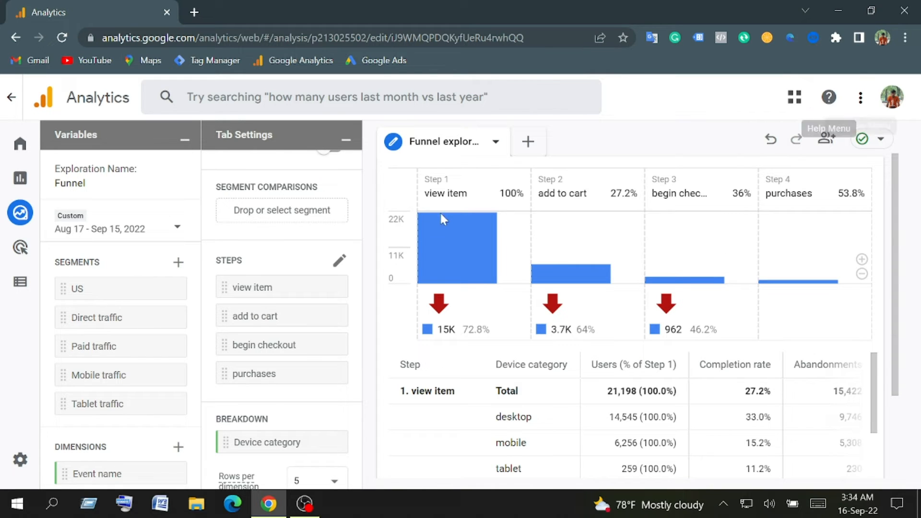
mouse_move(459, 249)
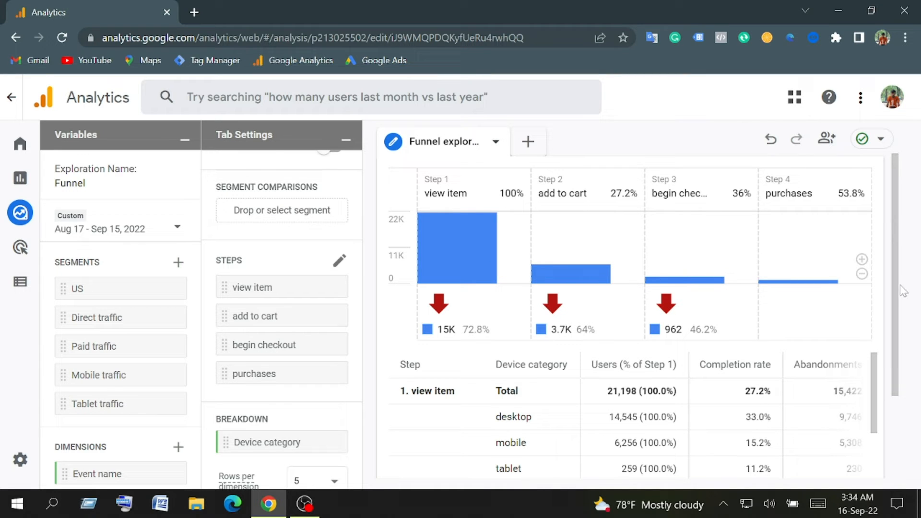
scroll(869, 428, "down", 3)
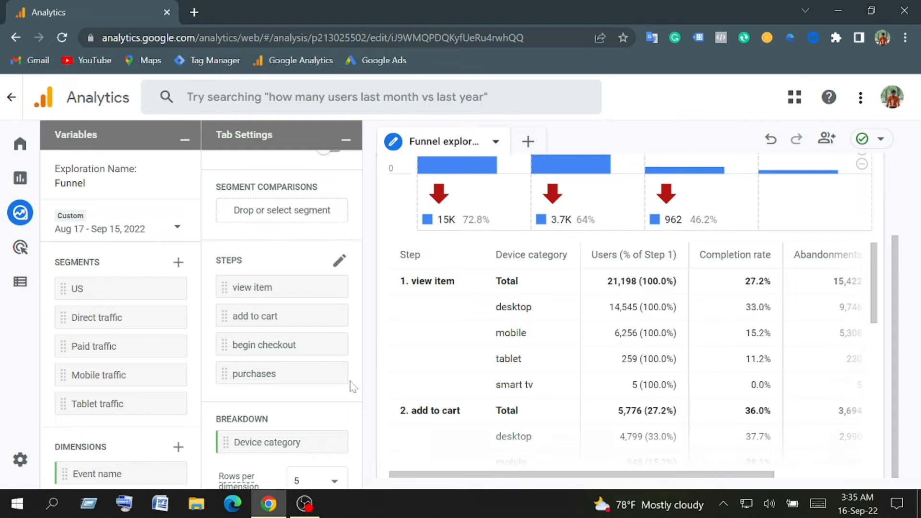
- Turn on the open funnel option in the exploration's tab settings
left_click_drag(359, 336, 342, 434)
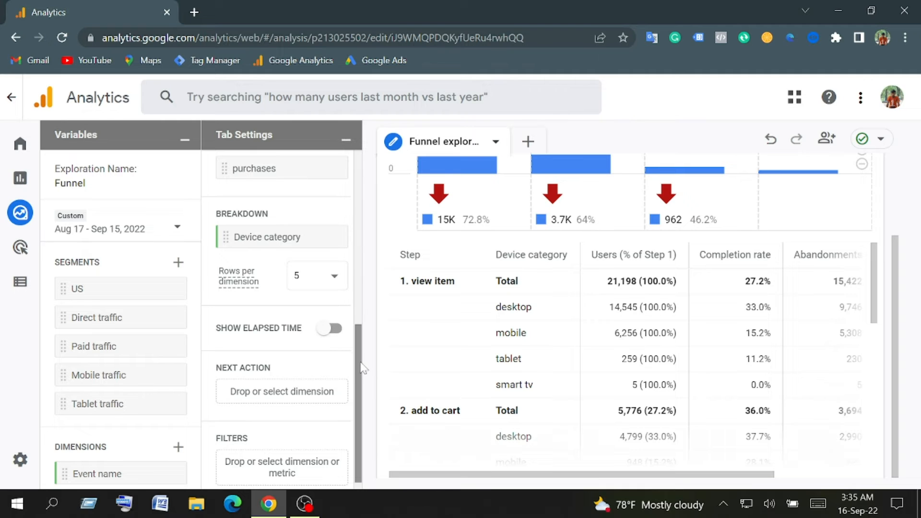
left_click_drag(361, 368, 348, 223)
scroll(336, 245, "up", 2)
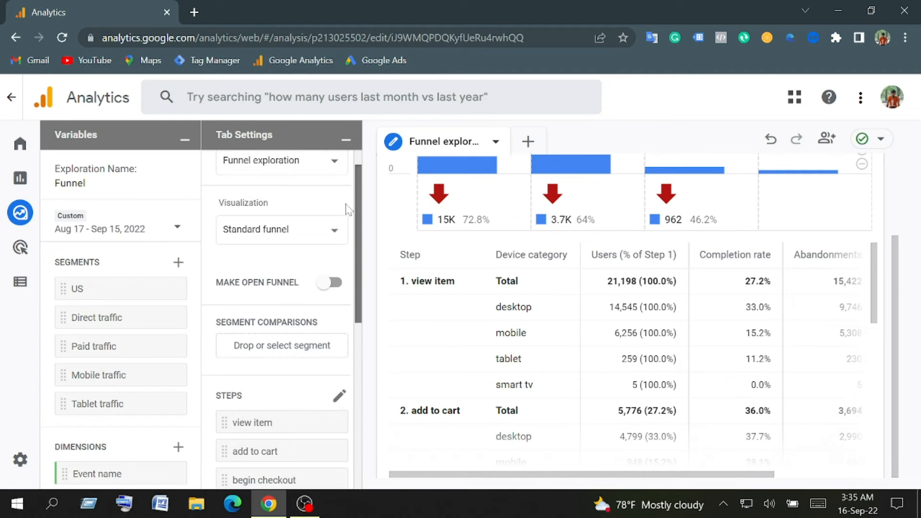
left_click(335, 285)
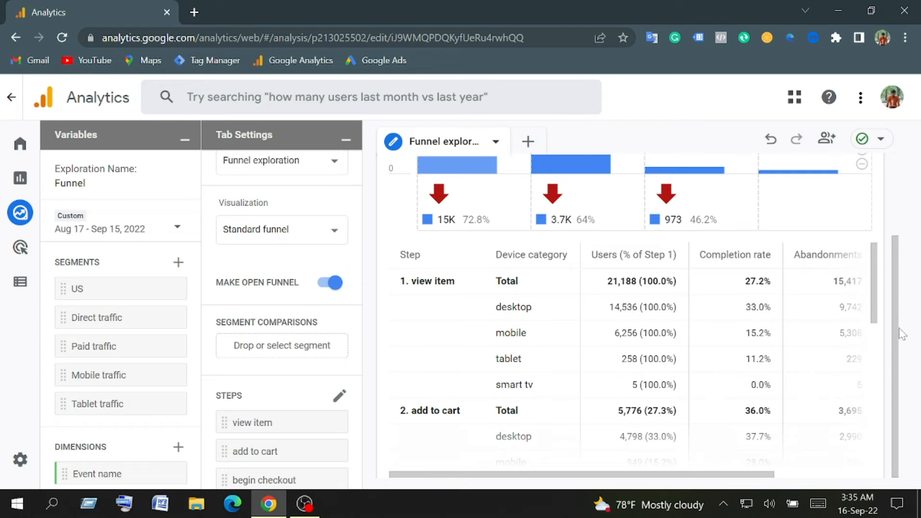
- Examine the new and continuing funnel entries for the view item, add to cart, begin checkout and purchases bars
left_click_drag(895, 333, 897, 236)
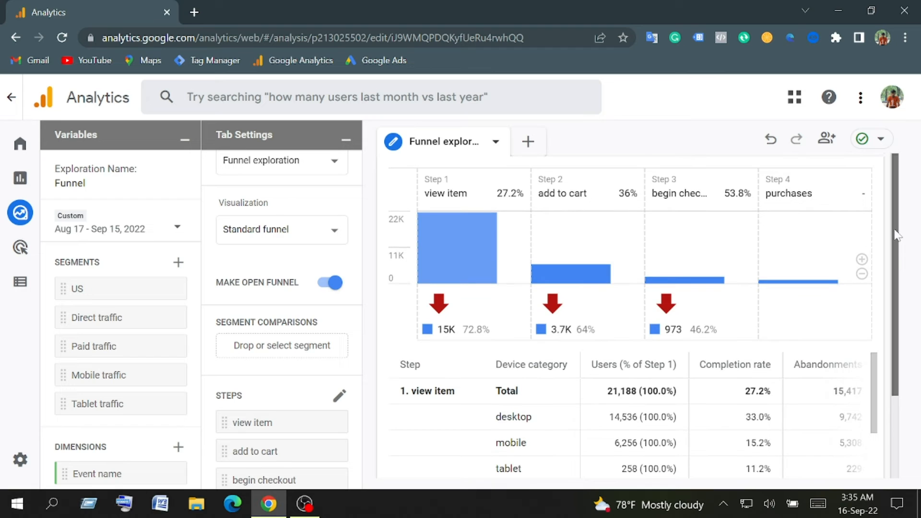
mouse_move(464, 258)
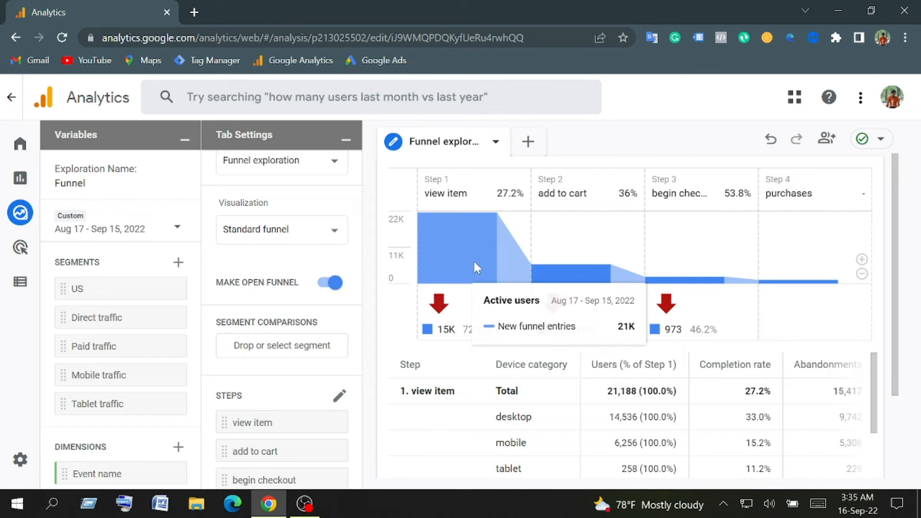
mouse_move(542, 279)
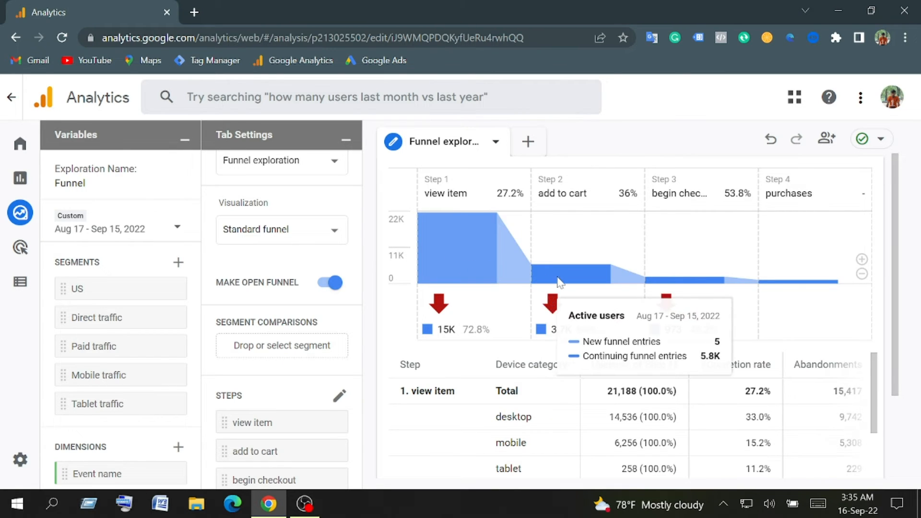
mouse_move(687, 286)
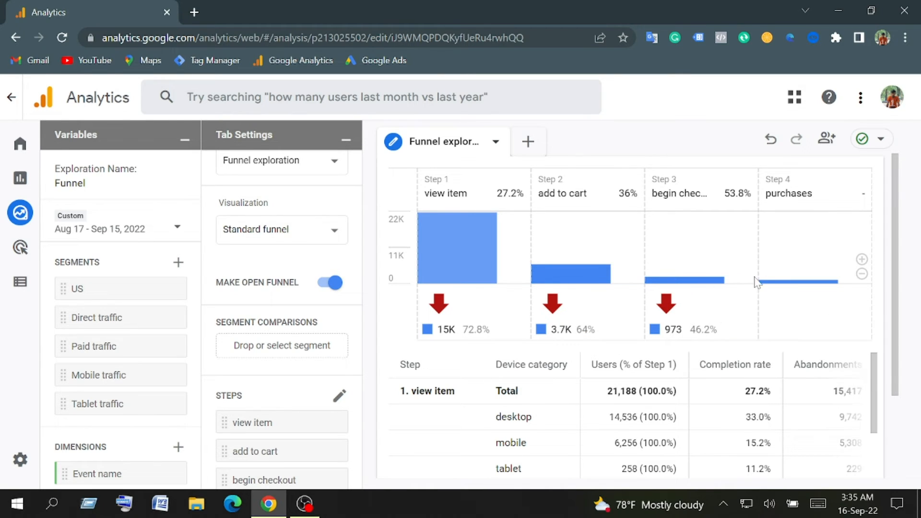
mouse_move(787, 288)
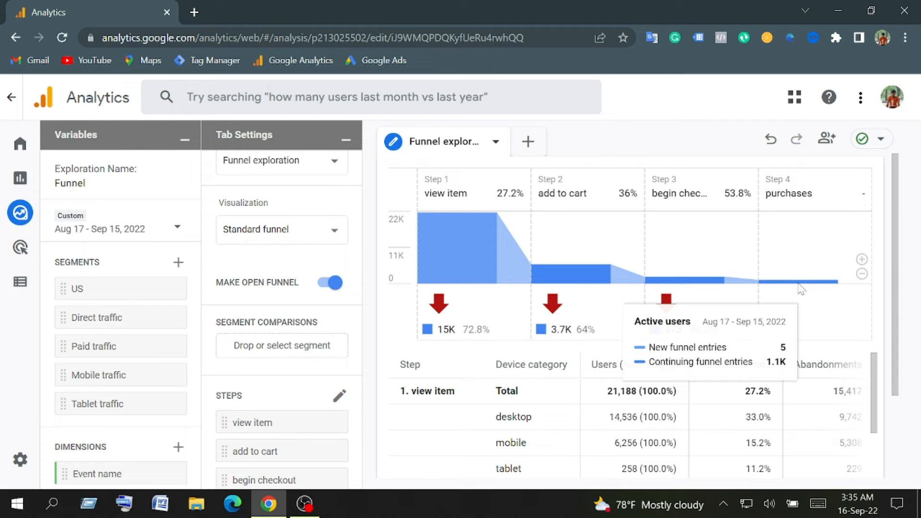
- Replace the Device category breakdown of the funnel with the Country dimension
left_click_drag(896, 256, 888, 349)
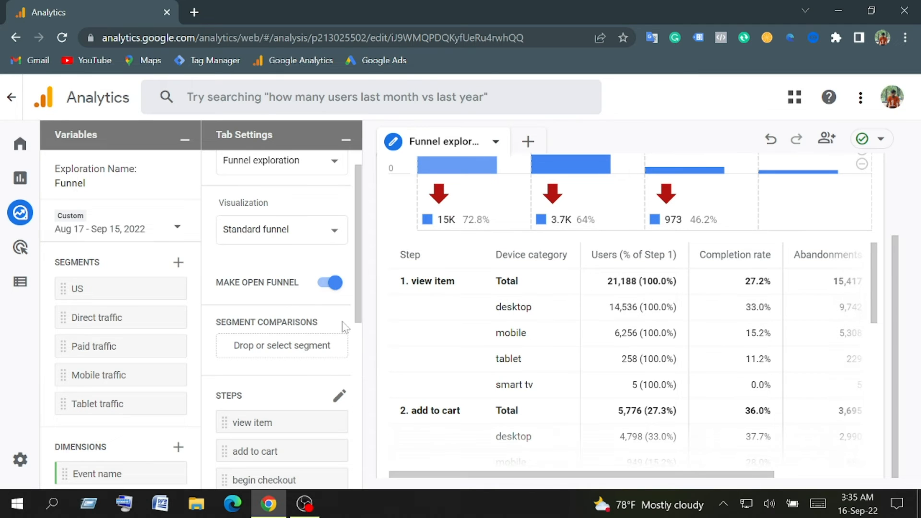
left_click_drag(359, 313, 344, 416)
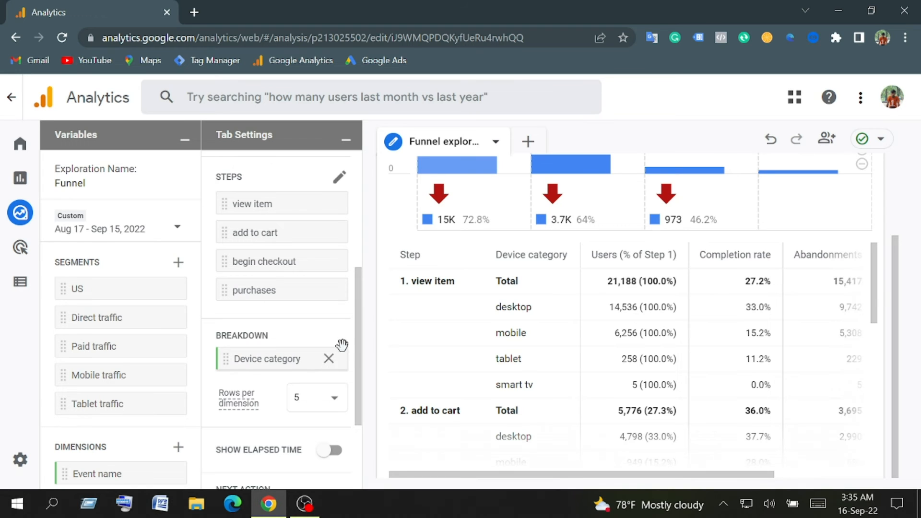
left_click_drag(355, 350, 355, 376)
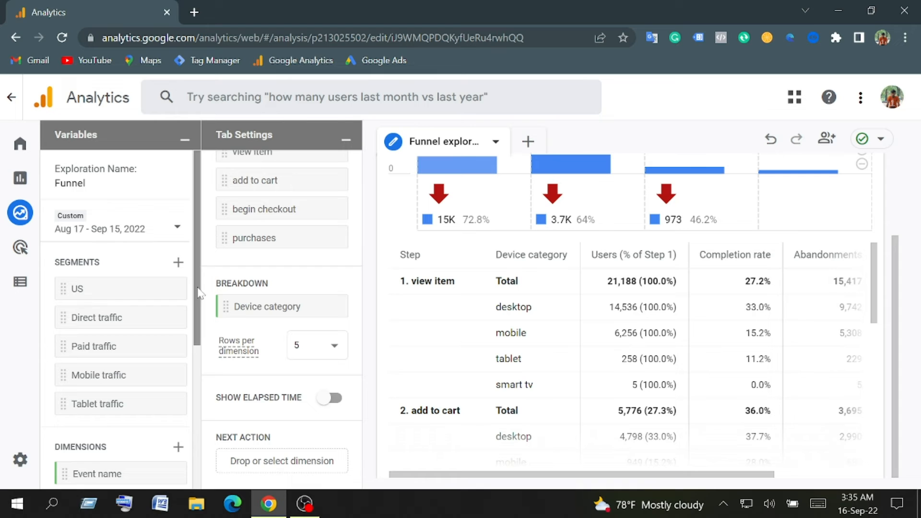
scroll(191, 340, "down", 2)
left_click_drag(190, 334, 185, 390)
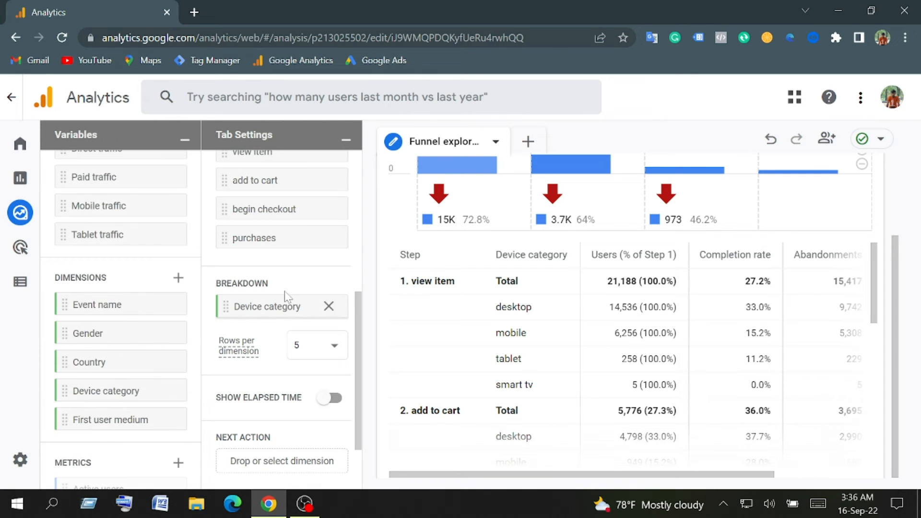
left_click(328, 306)
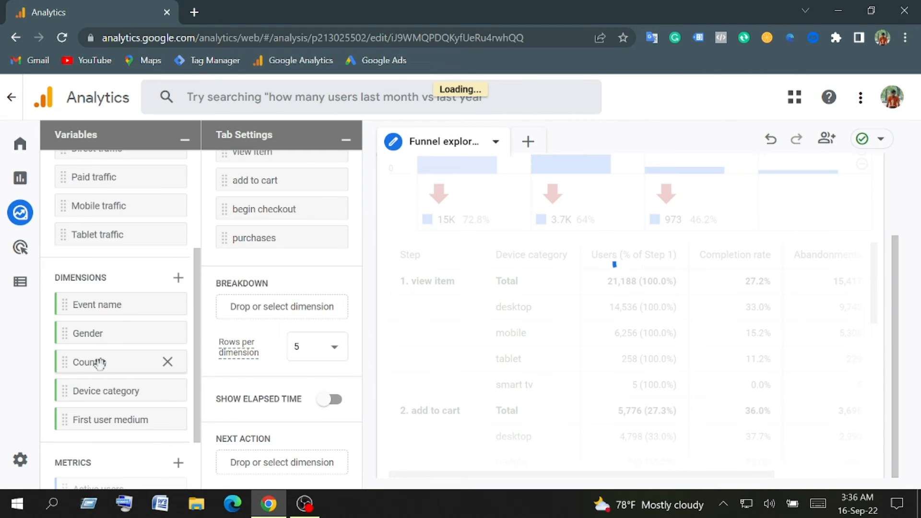
left_click_drag(96, 365, 281, 304)
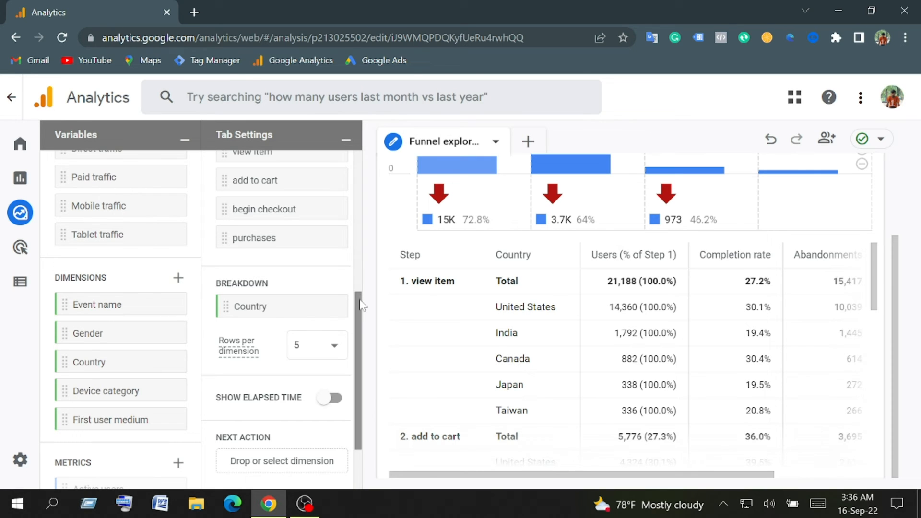
- Add the Country dimension as a filter for the funnel exploration
scroll(349, 372, "down", 2)
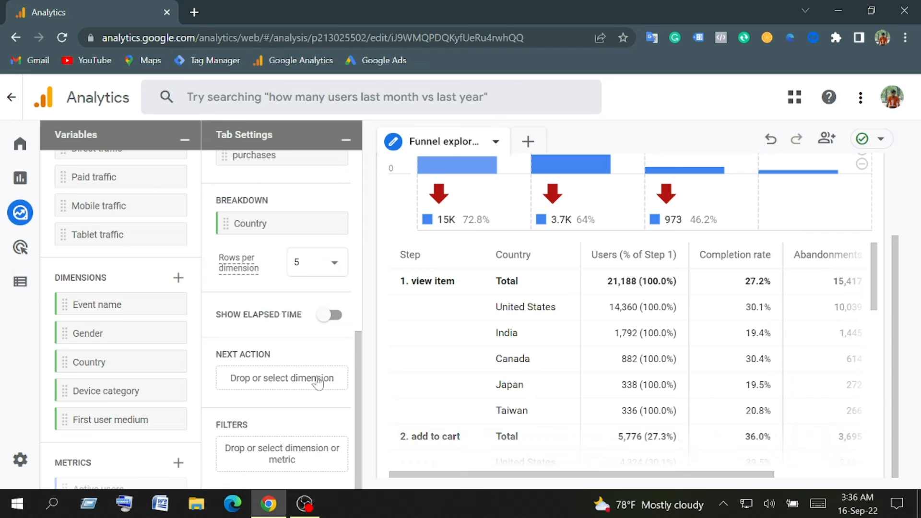
left_click(284, 461)
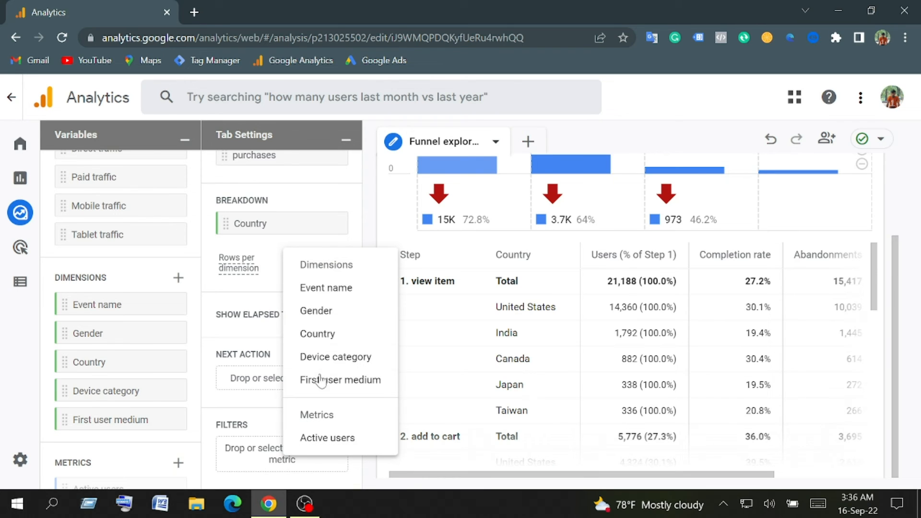
left_click(325, 338)
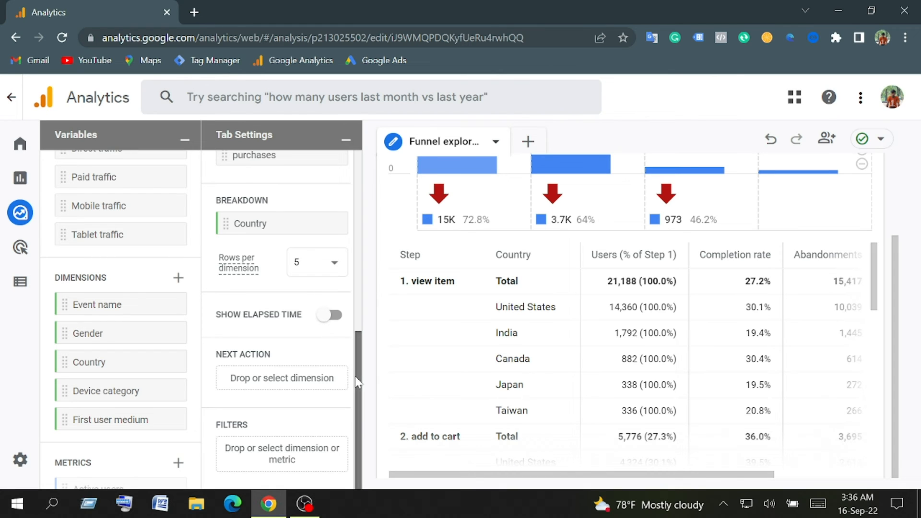
left_click(299, 454)
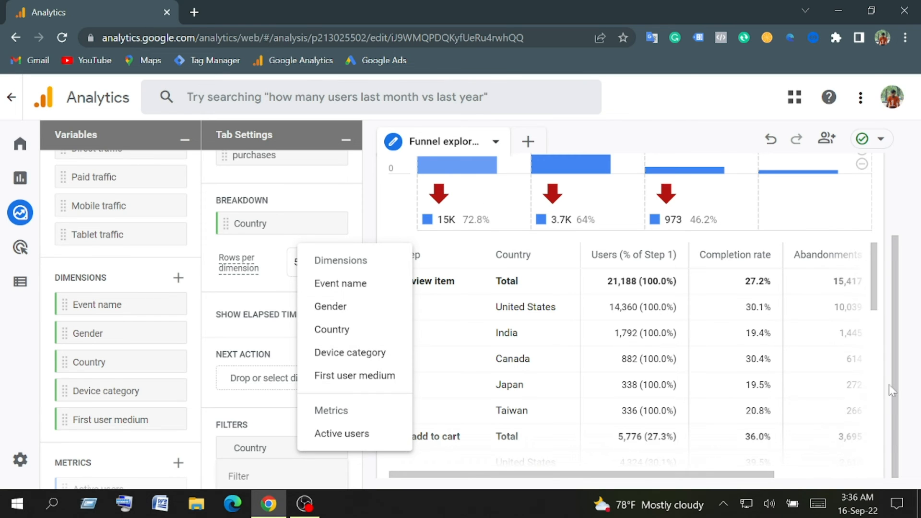
left_click(895, 430)
- Set the Country filter to exactly match "United States" and apply it
left_click_drag(355, 328, 352, 398)
left_click(327, 354)
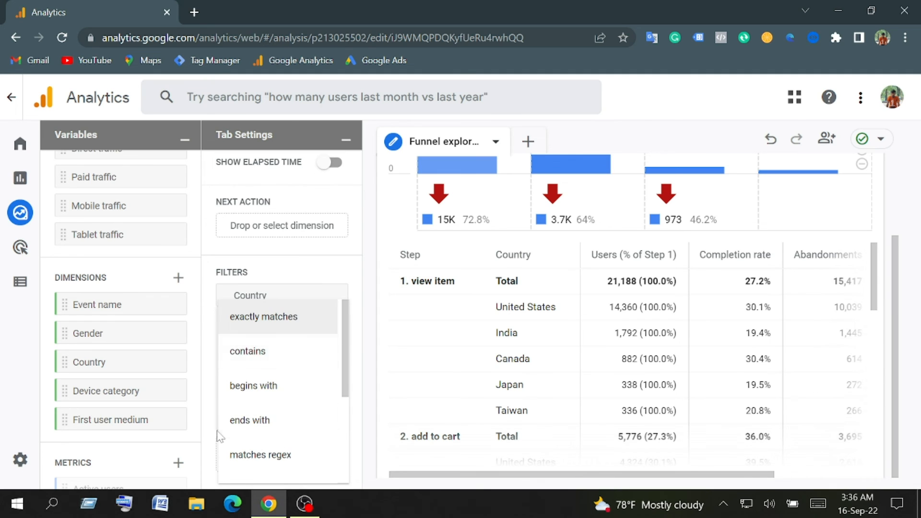
left_click(278, 325)
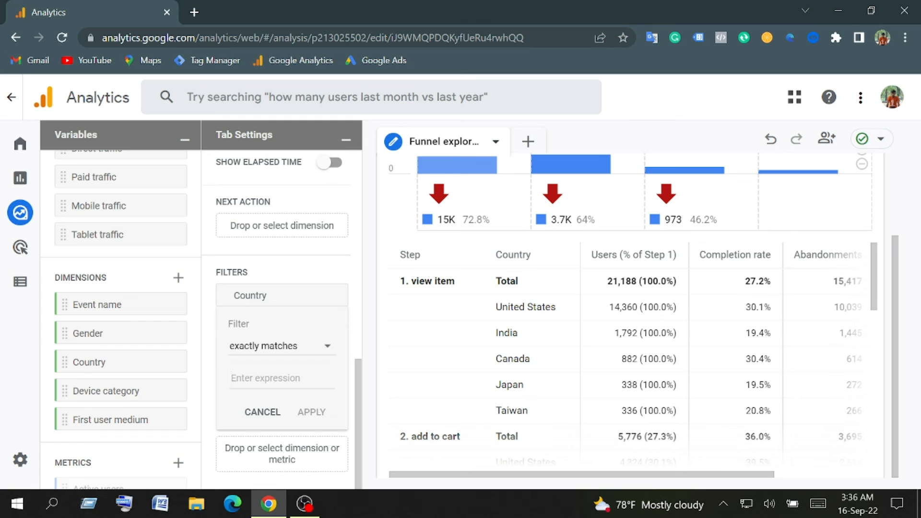
type("Uni")
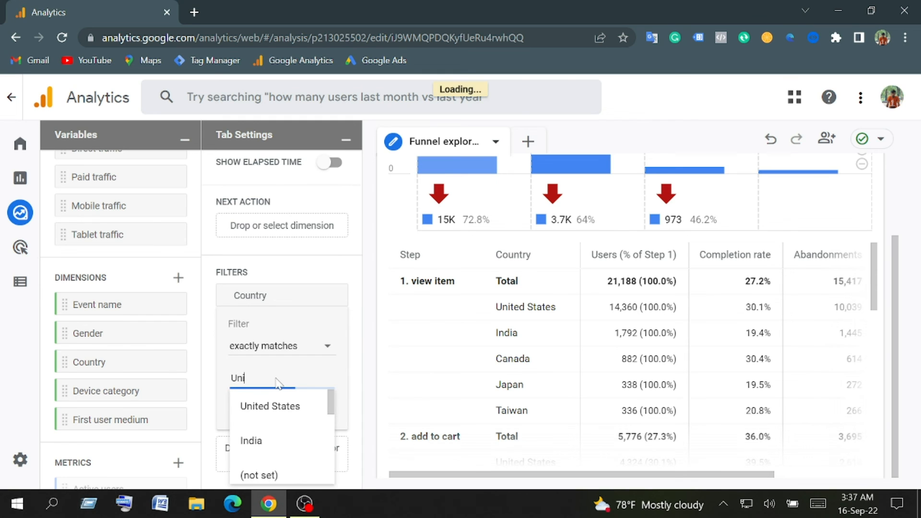
left_click(276, 405)
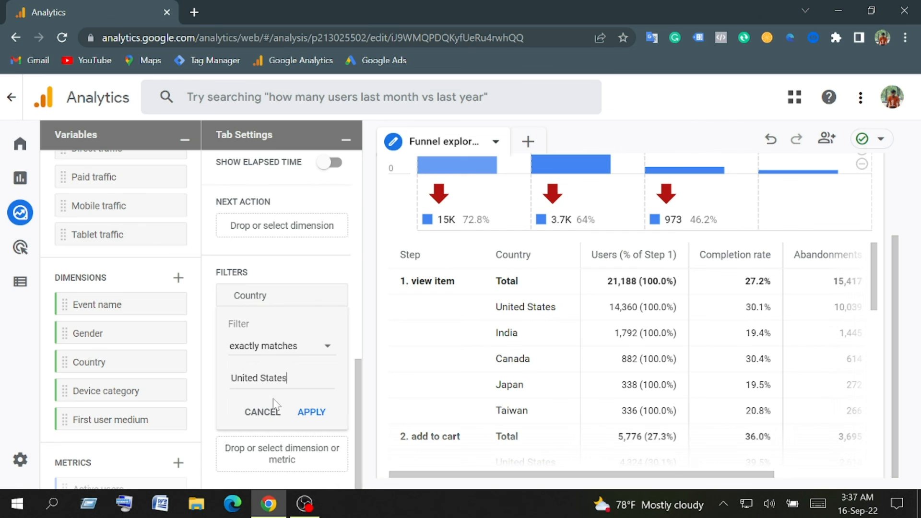
left_click(314, 421)
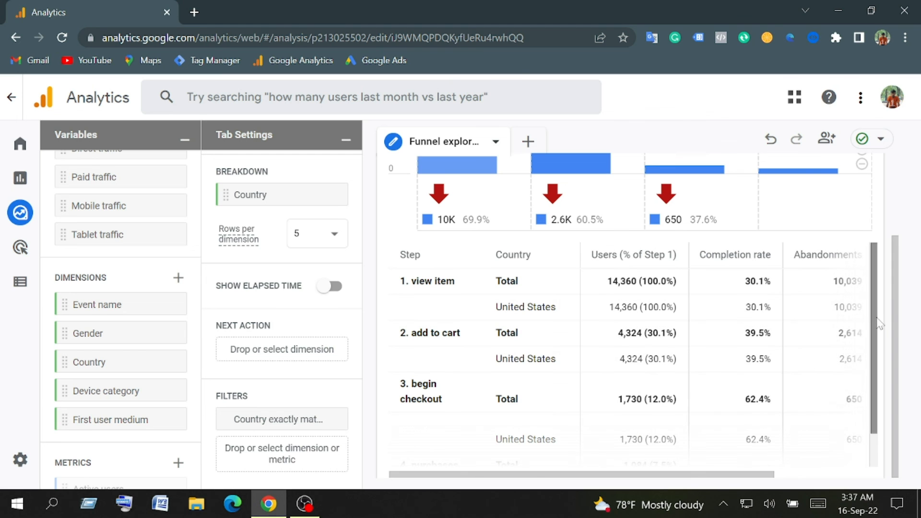
- Review the filtered funnel table down to the purchases rows, including completion rate, abandonments and abandonment rate
left_click_drag(876, 320, 871, 353)
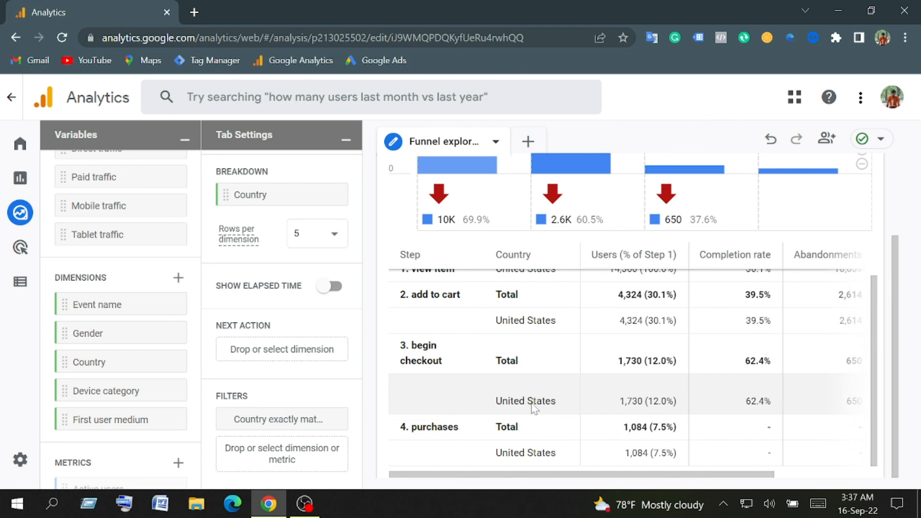
left_click_drag(545, 473, 644, 462)
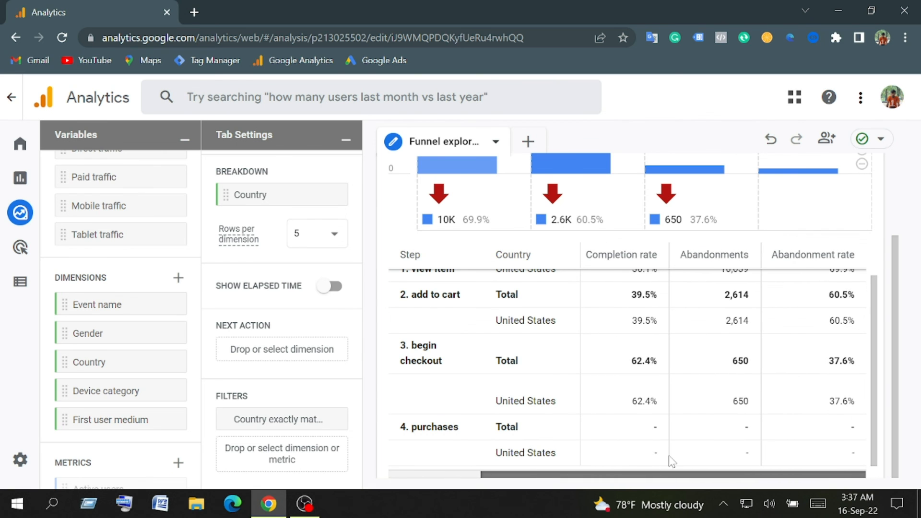
left_click(727, 458)
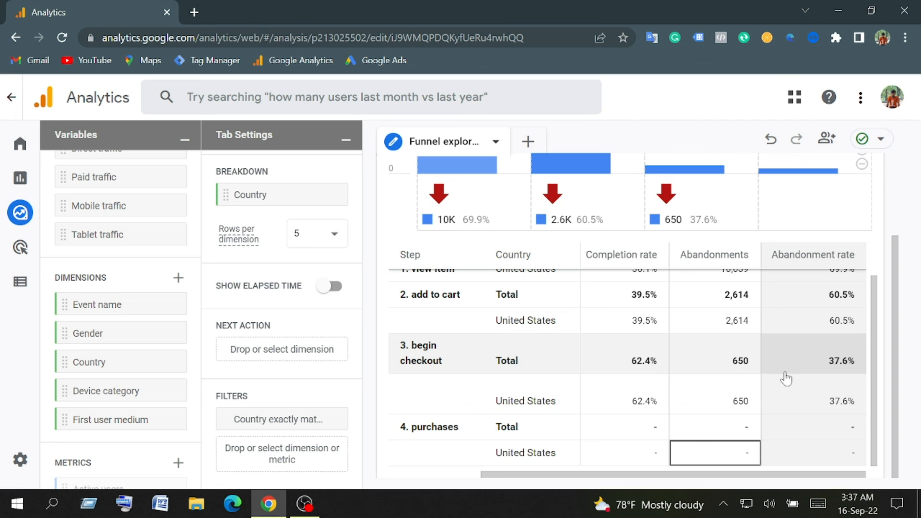
mouse_move(304, 503)
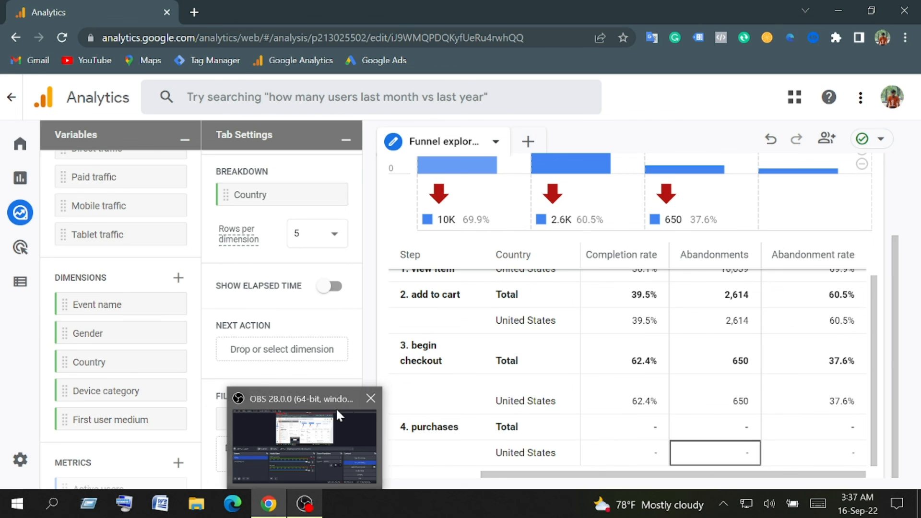
left_click(327, 430)
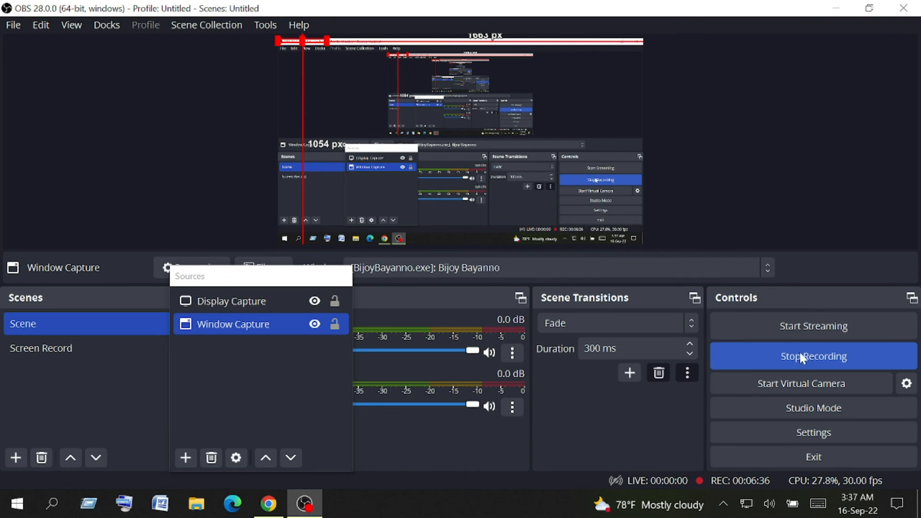